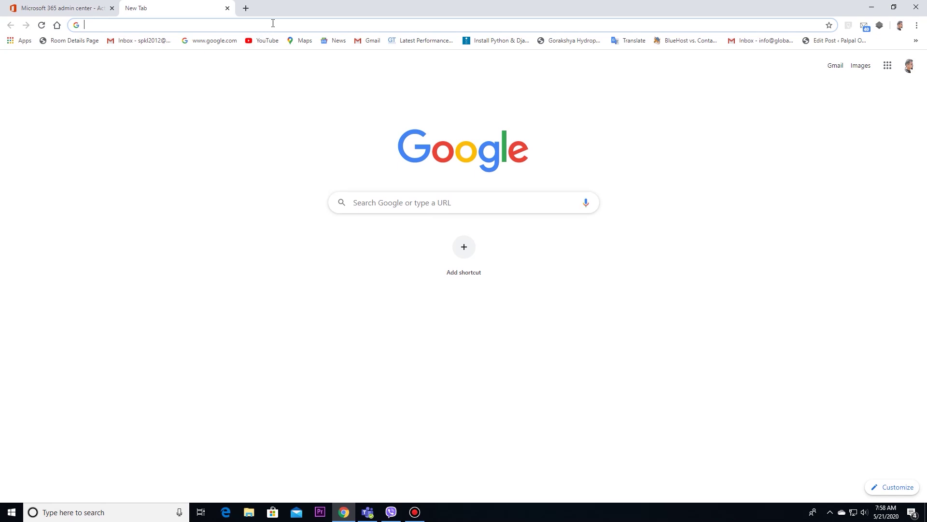
# - Create a new blank Google Docs document titled 'Demo'
pyautogui.write('d')
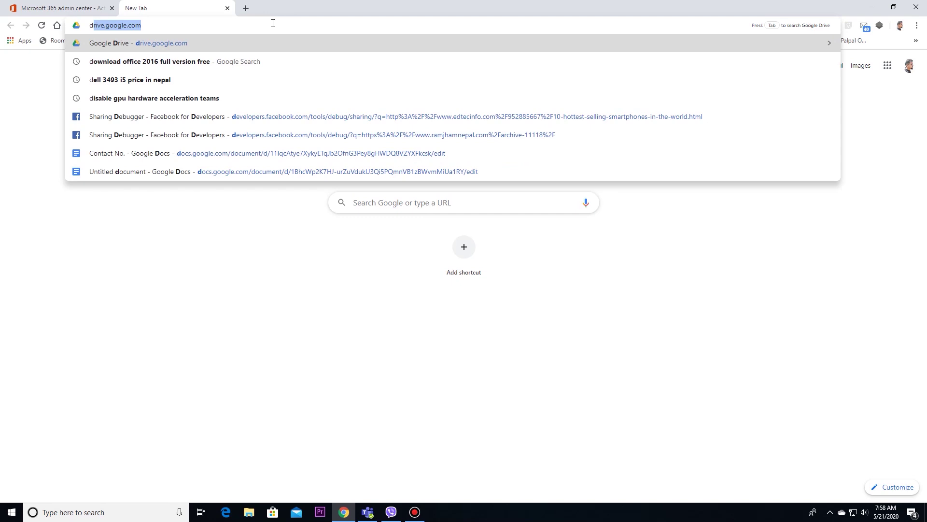
pyautogui.write('ocs')
pyautogui.press('Return')
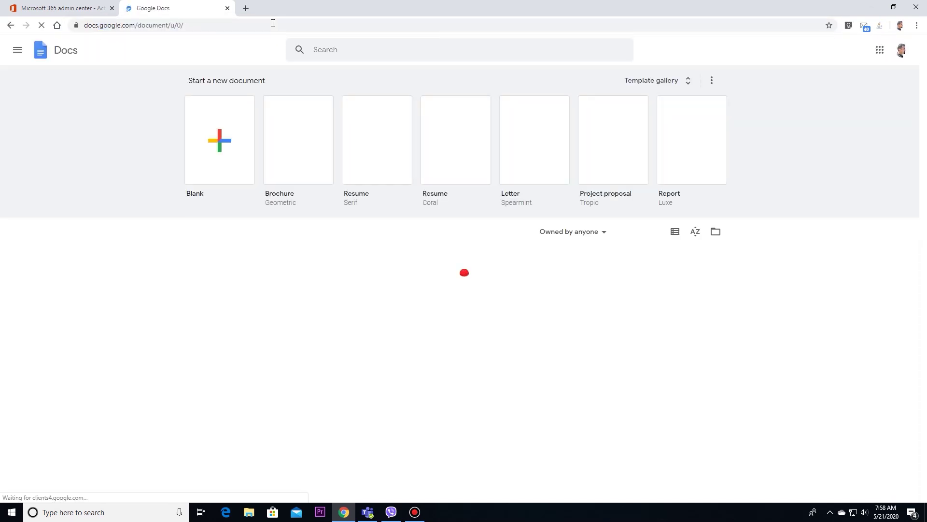
pyautogui.click(231, 129)
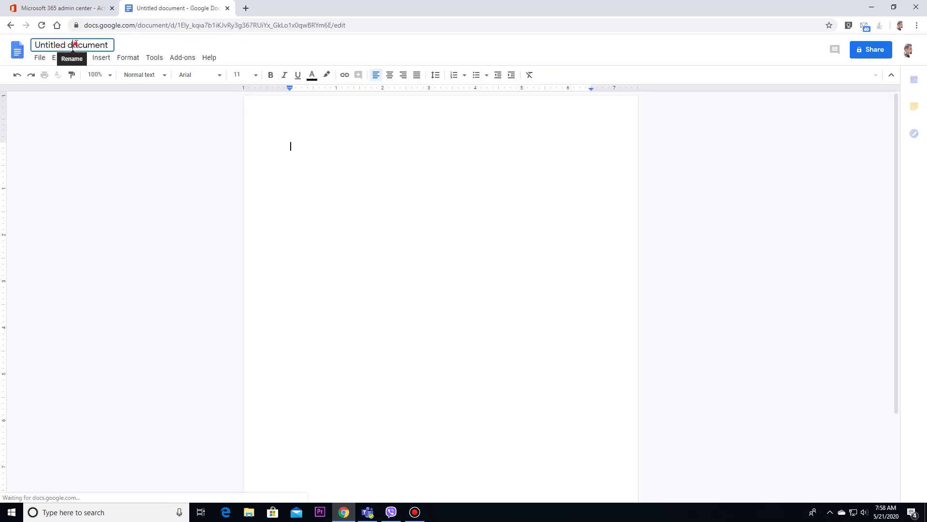
pyautogui.tripleClick(74, 45)
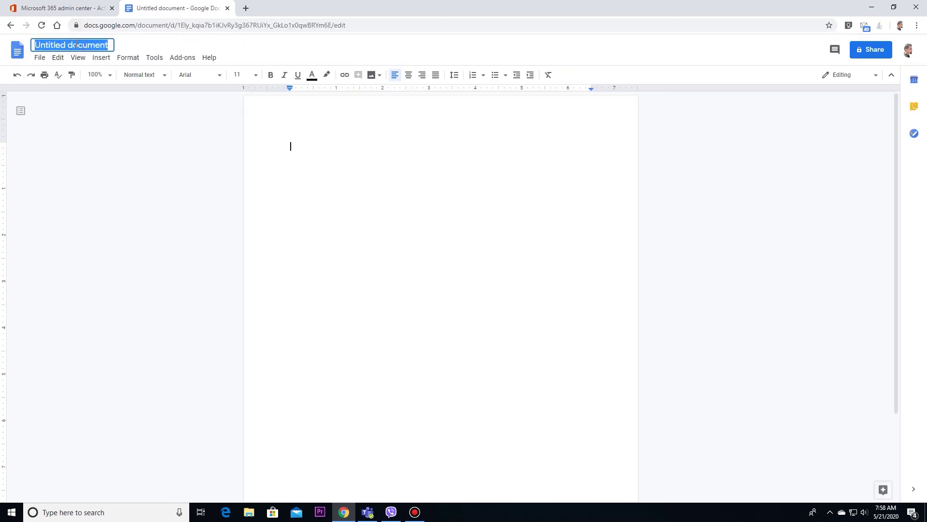
pyautogui.write('Demo')
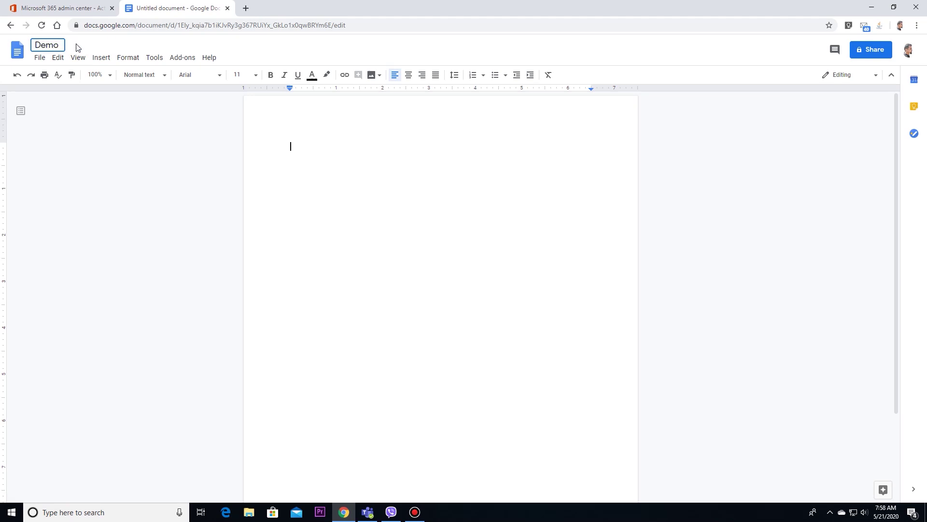
pyautogui.click(159, 225)
# - Browse the font list, leave the font as Arial, and place the cursor on the page
pyautogui.click(213, 74)
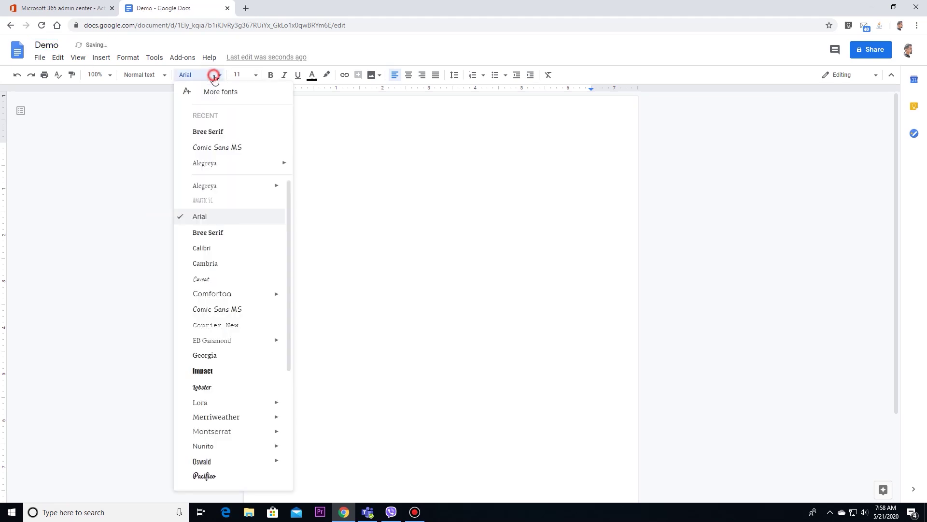
pyautogui.scroll(-3, 245, 356)
pyautogui.scroll(-1, 243, 357)
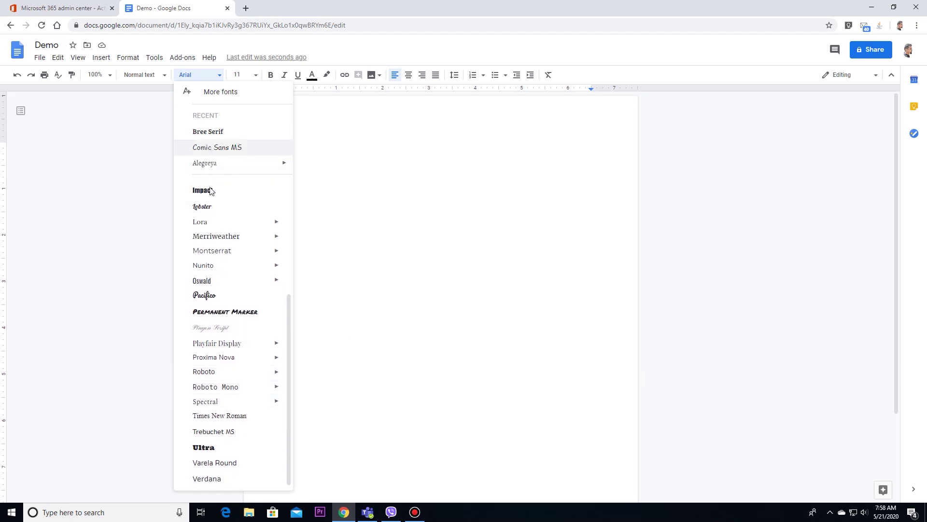
pyautogui.scroll(4, 238, 338)
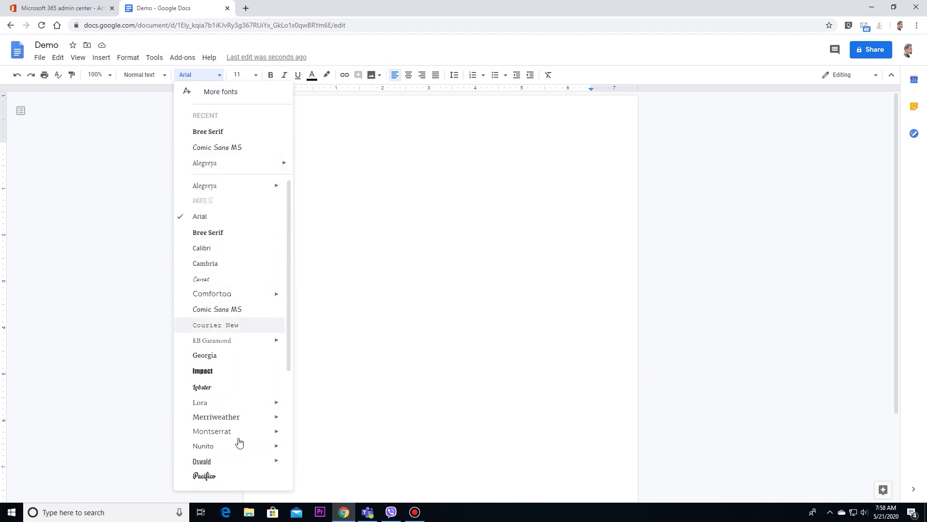
pyautogui.scroll(-4, 240, 414)
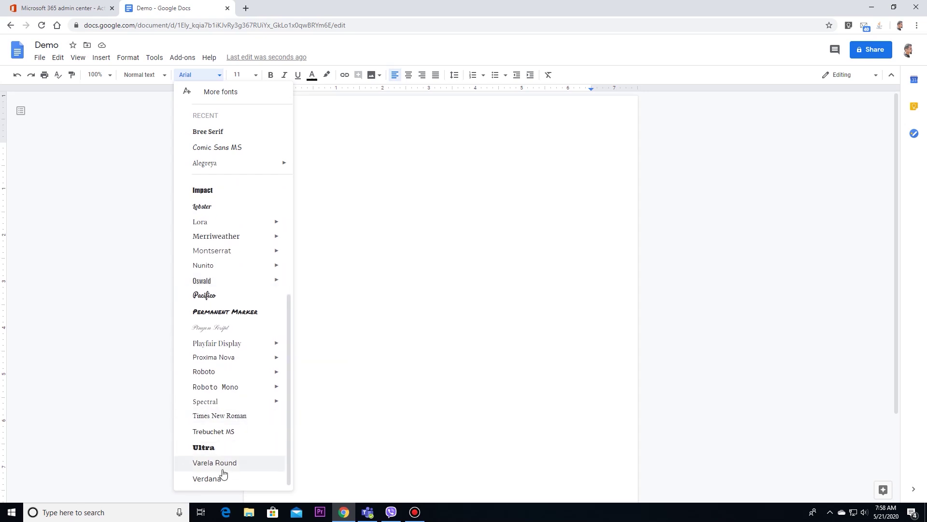
pyautogui.click(385, 279)
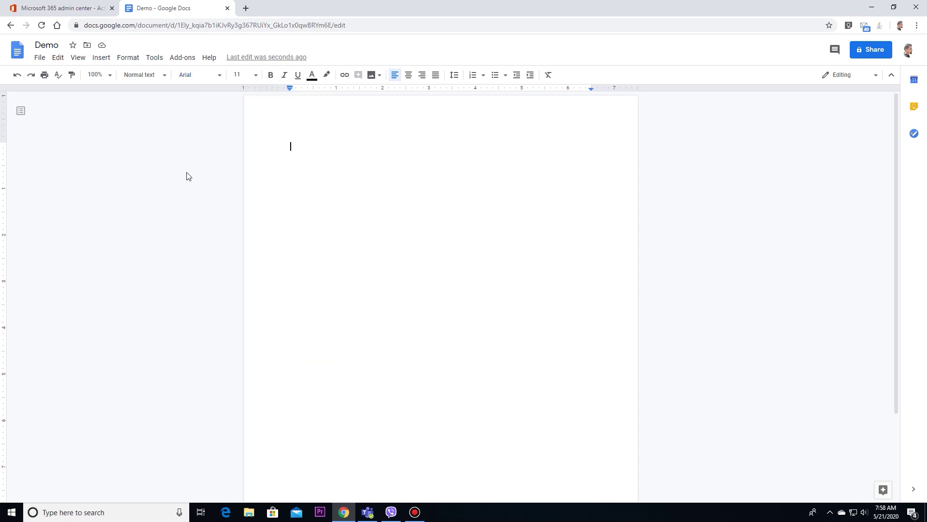
pyautogui.click(287, 131)
# - Type the person's first name as the first line of text
pyautogui.write('Sandip')
# - Load edtecinfo.com in a new tab and go to SOFTWARES > Windows Software
pyautogui.click(246, 8)
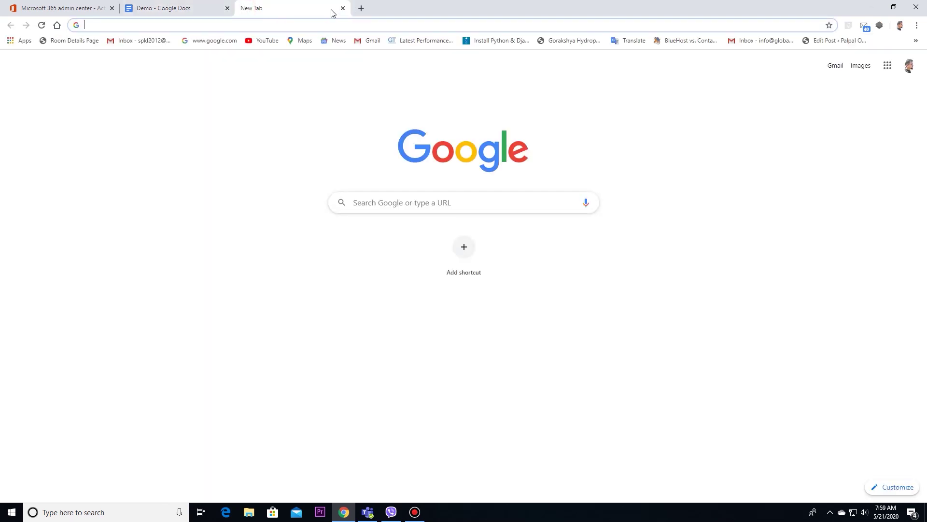
pyautogui.write('edte')
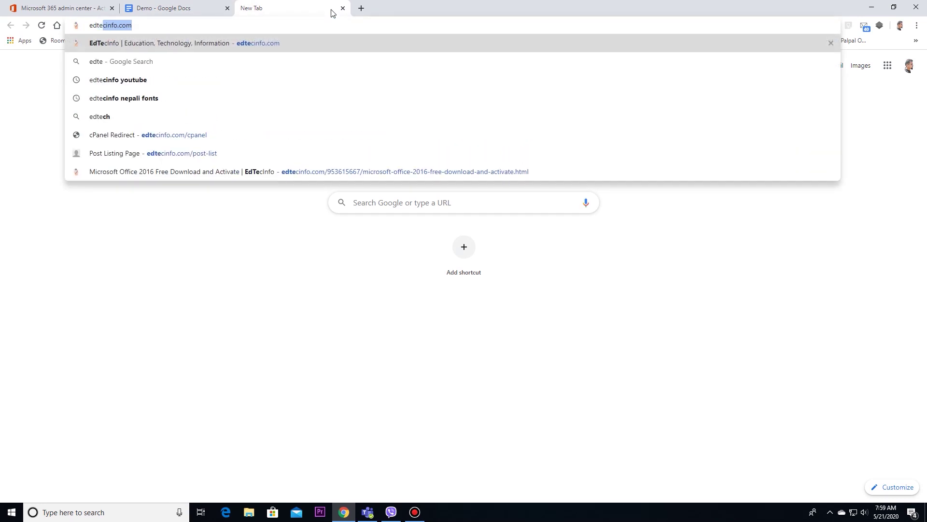
pyautogui.press('Return')
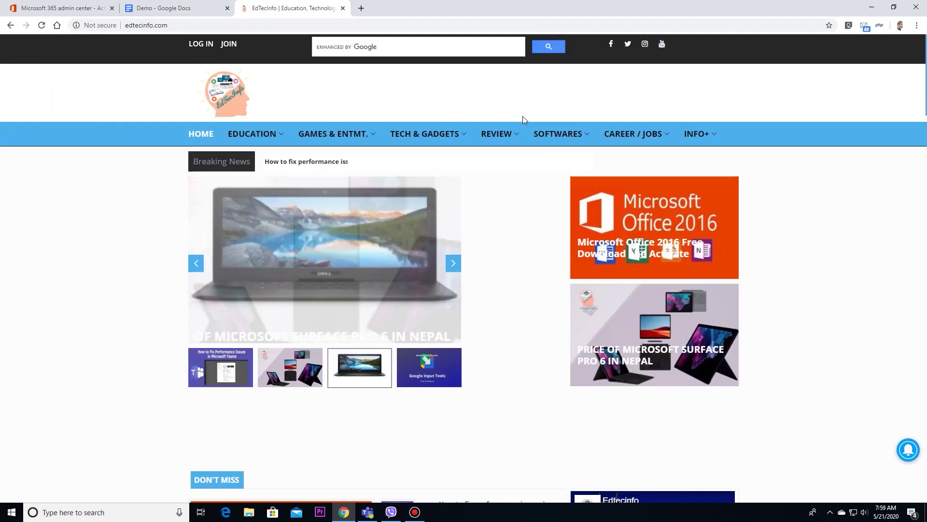
pyautogui.moveTo(568, 136)
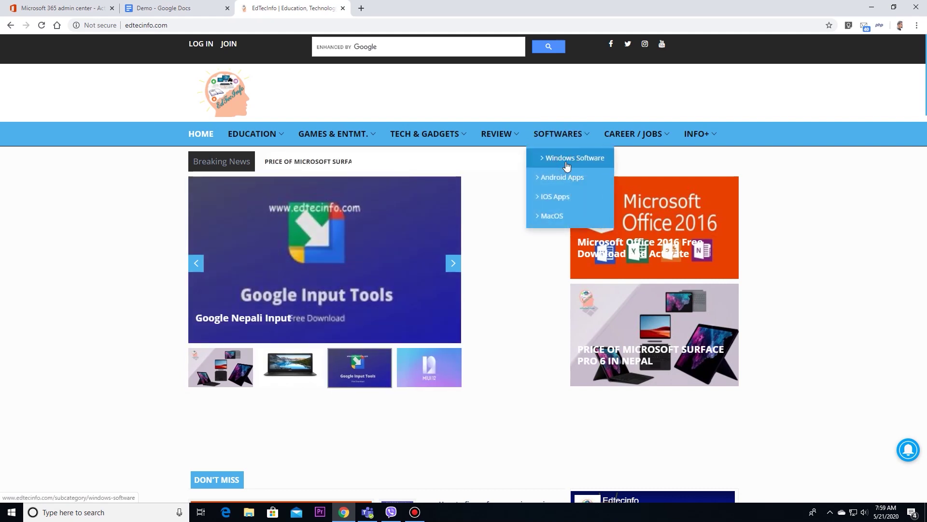
pyautogui.click(567, 164)
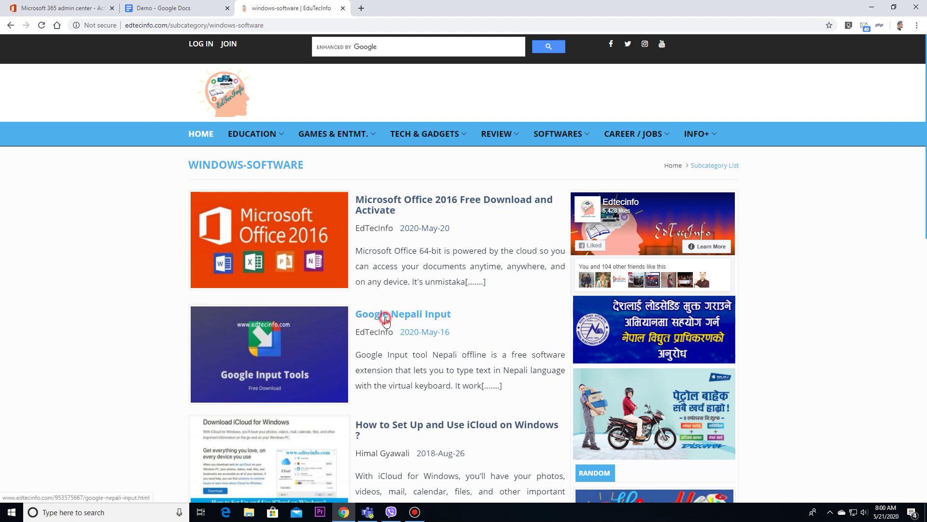
# - Open the Google Nepali Input article and follow its download link to the MEGA zip page
pyautogui.click(385, 317)
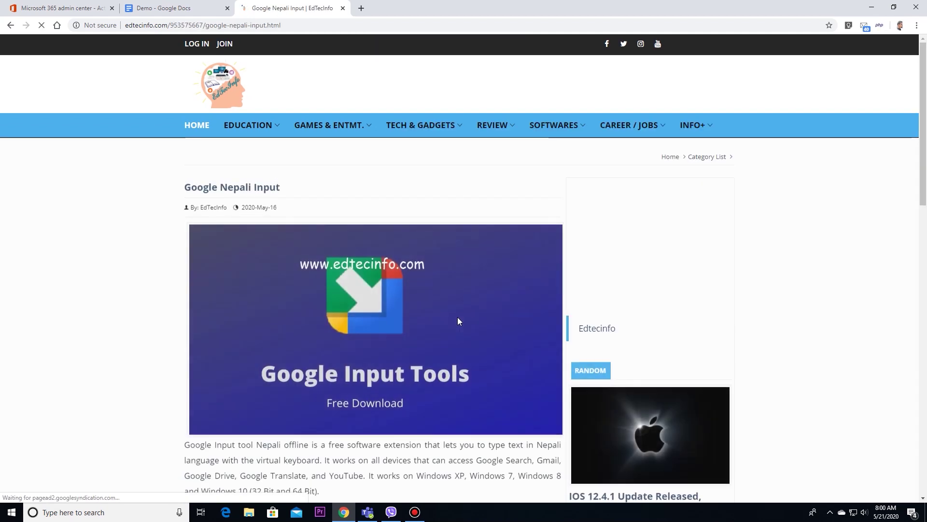
pyautogui.scroll(-6, 425, 319)
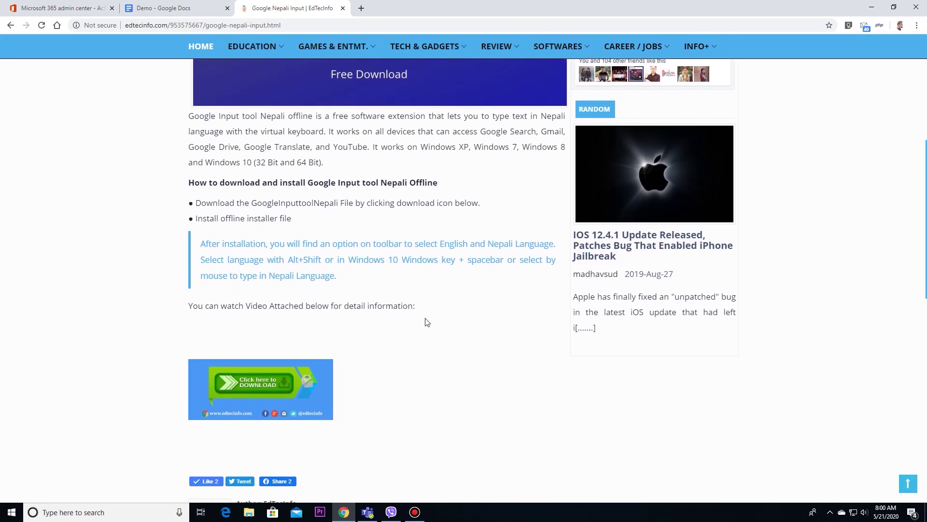
pyautogui.scroll(3, 427, 322)
pyautogui.scroll(1, 350, 195)
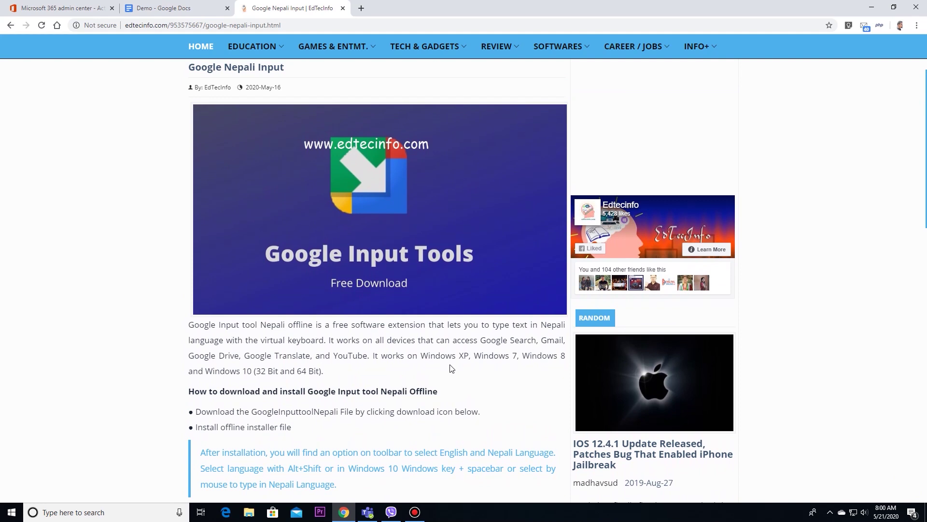
pyautogui.scroll(-1, 453, 369)
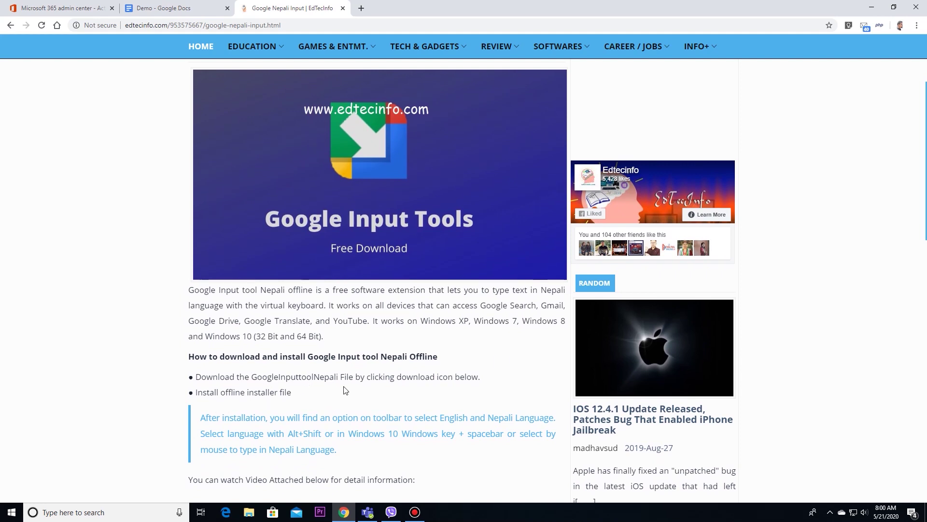
pyautogui.scroll(-3, 489, 380)
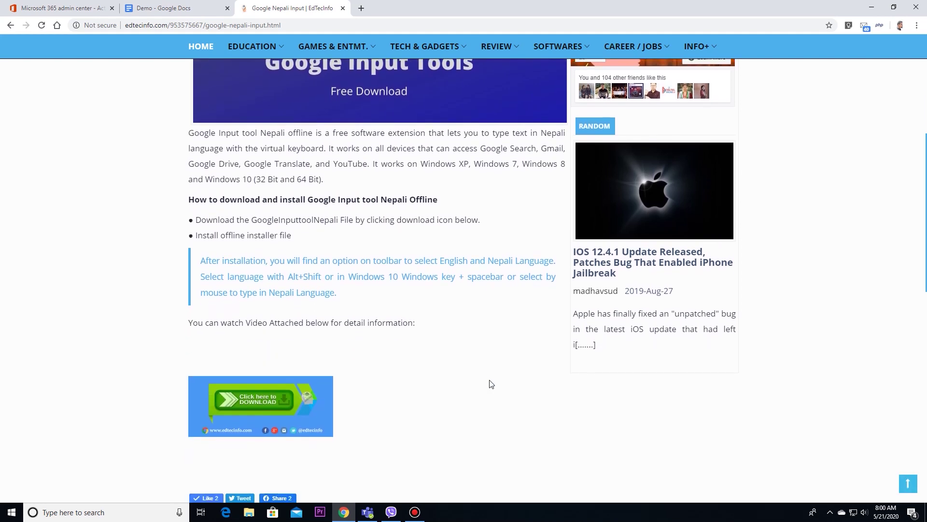
pyautogui.scroll(-2, 492, 384)
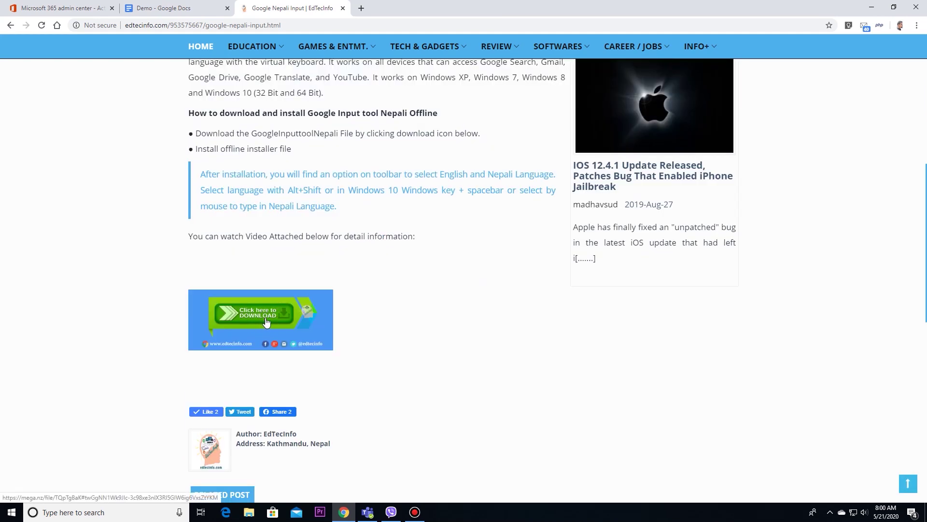
pyautogui.click(265, 322)
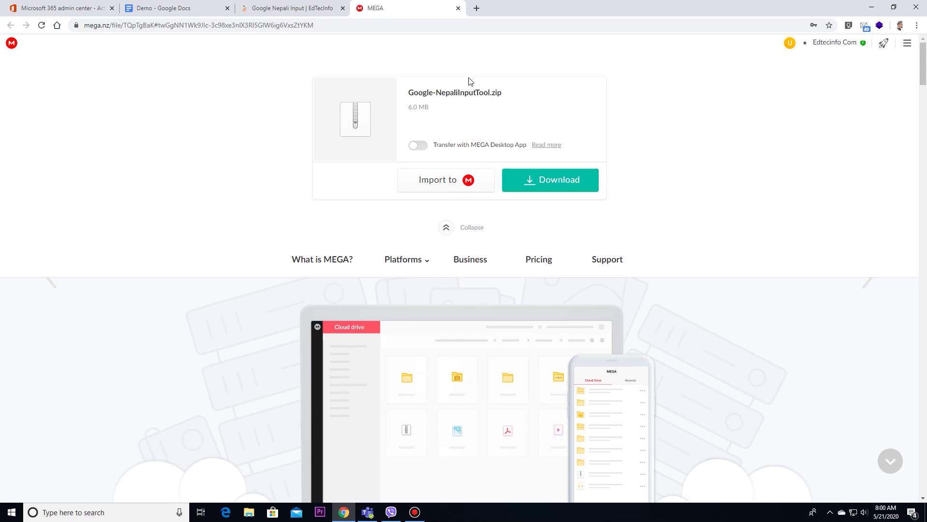
pyautogui.click(555, 189)
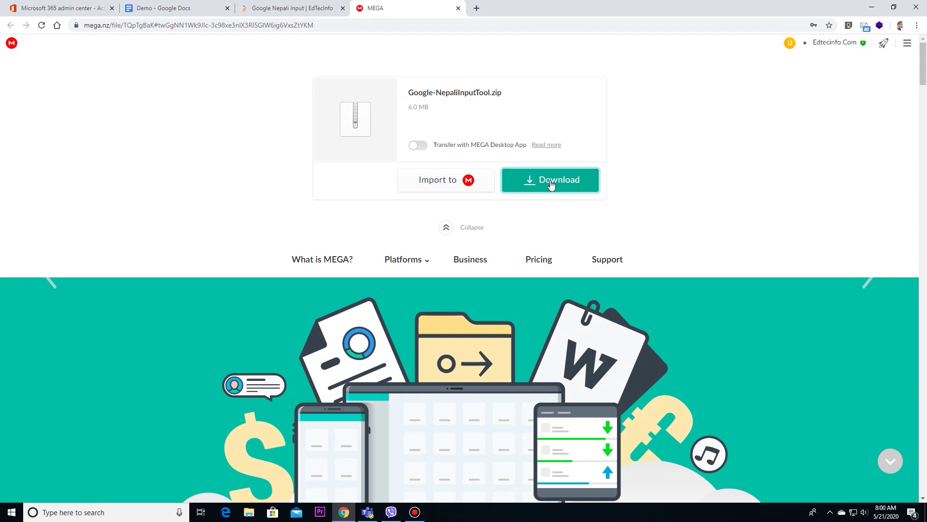
# - Download Google-NepaliInputTool.zip from MEGA, saving it to the Desktop
pyautogui.click(550, 182)
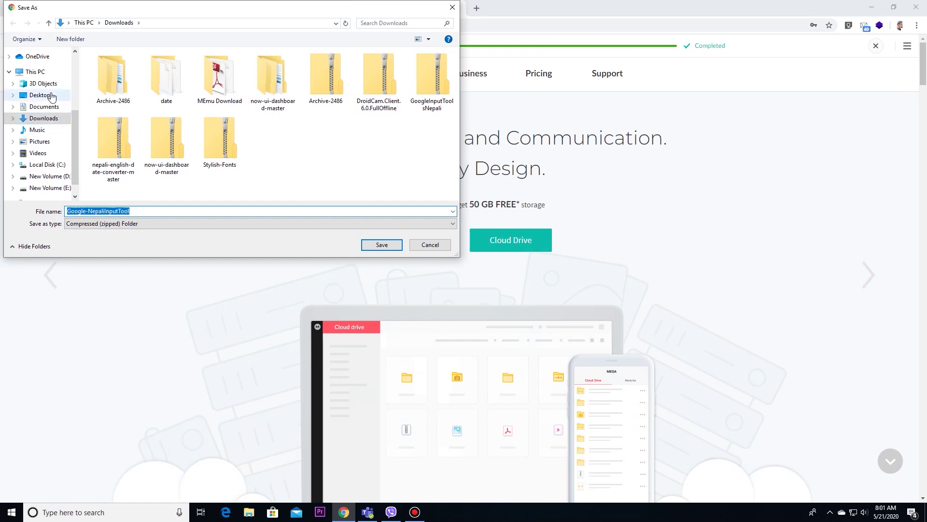
pyautogui.click(52, 96)
pyautogui.click(168, 213)
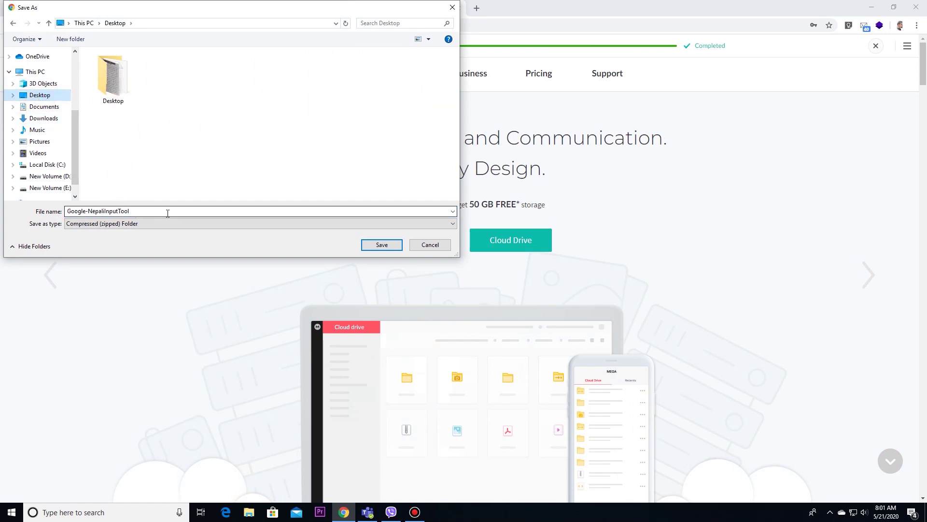
pyautogui.click(384, 245)
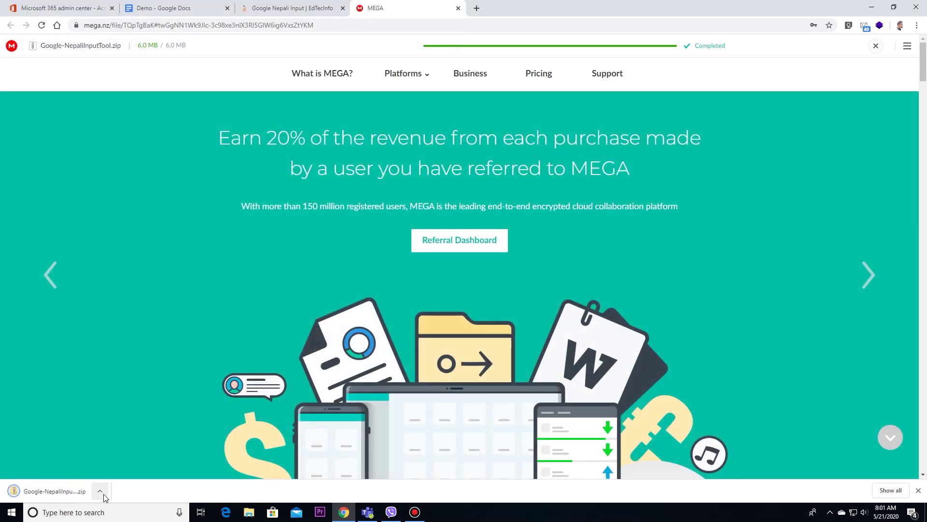
pyautogui.click(100, 492)
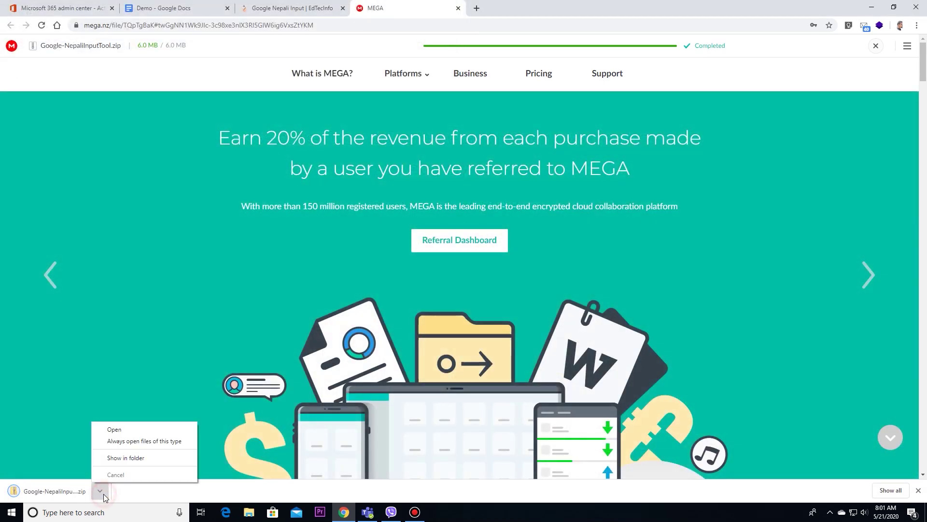
# - Extract the downloaded zip on the Desktop and open the GoogleInputToolsNepali folder
pyautogui.click(140, 457)
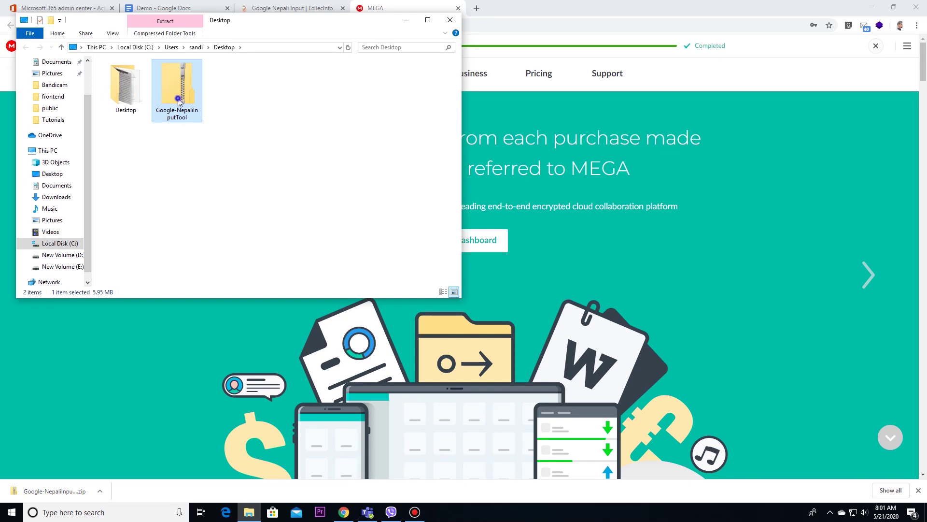
pyautogui.rightClick(178, 99)
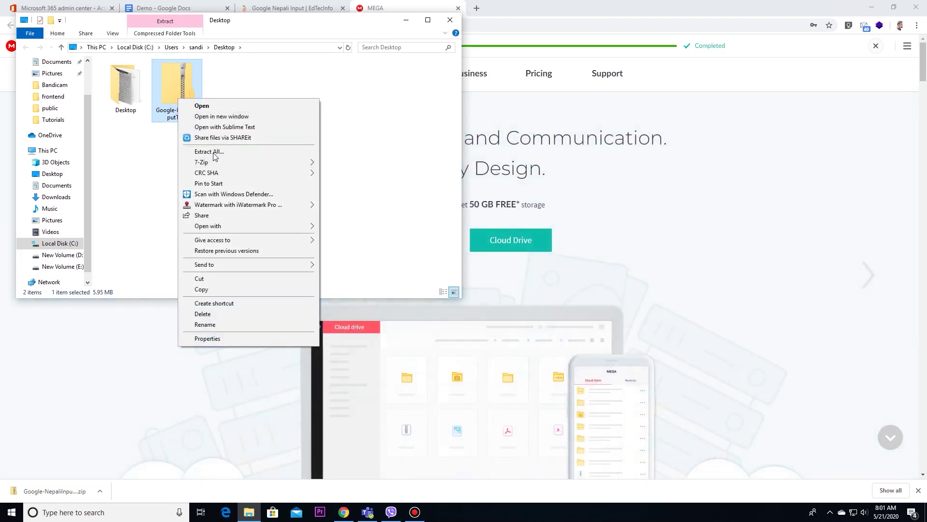
pyautogui.click(214, 152)
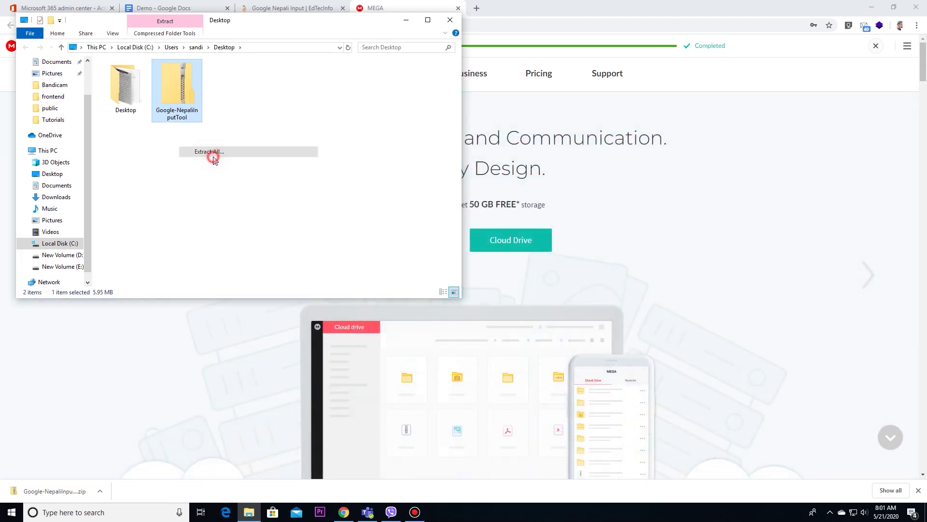
pyautogui.click(551, 349)
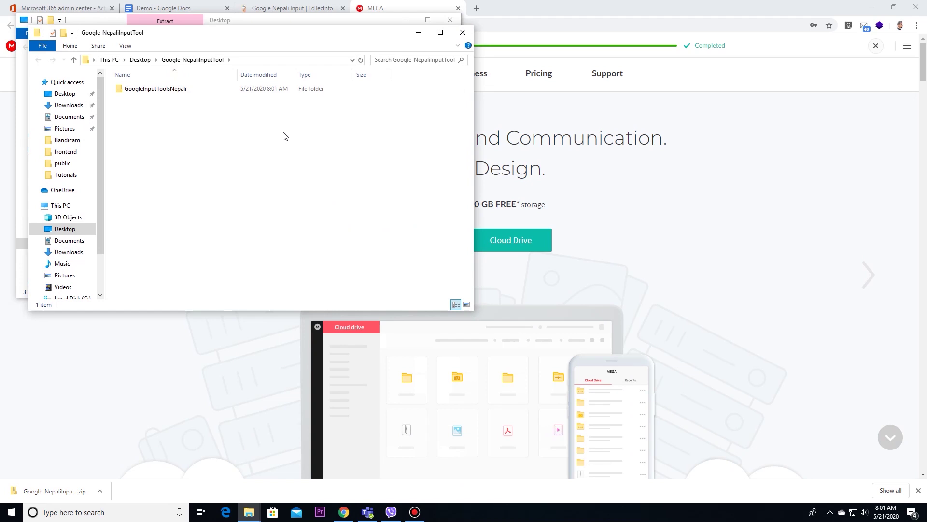
pyautogui.doubleClick(178, 89)
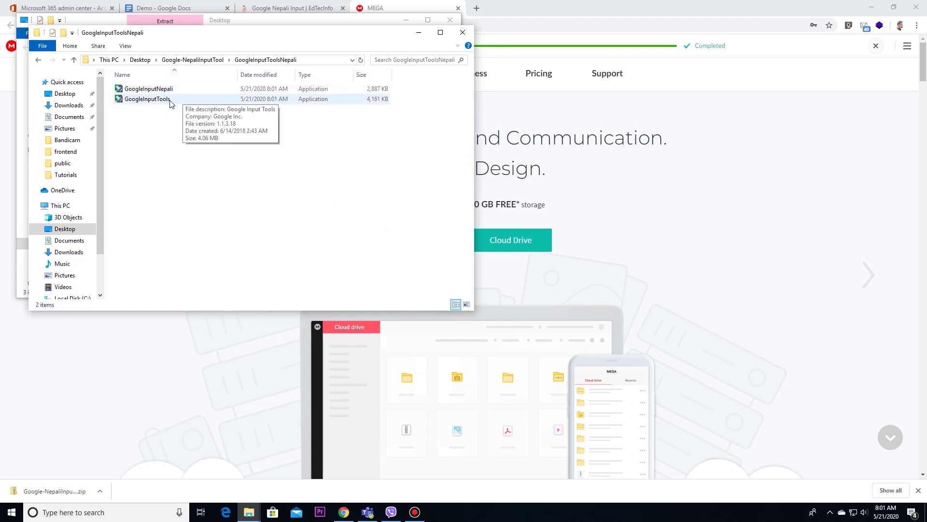
# - Run GoogleInputNepali as administrator to install Google Input Tools, then close the folder windows
pyautogui.click(148, 100)
pyautogui.rightClick(149, 101)
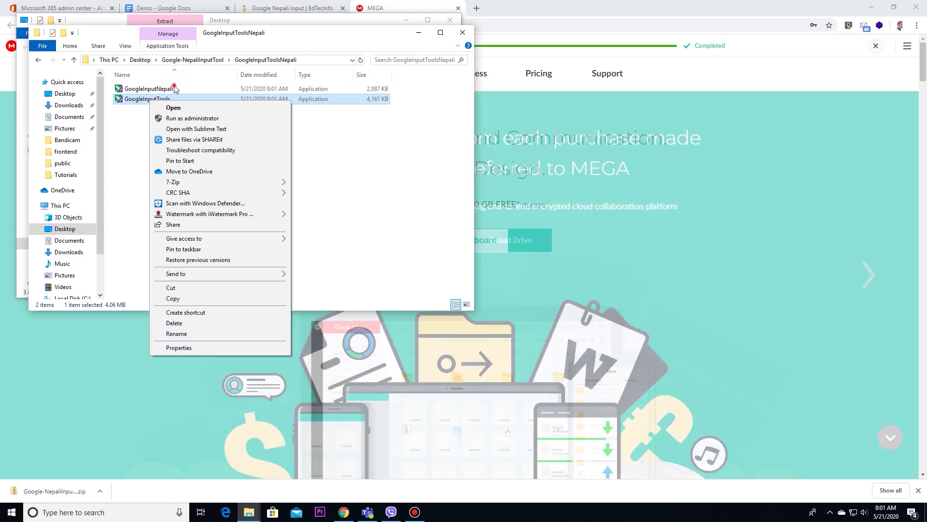
pyautogui.click(175, 90)
pyautogui.rightClick(174, 89)
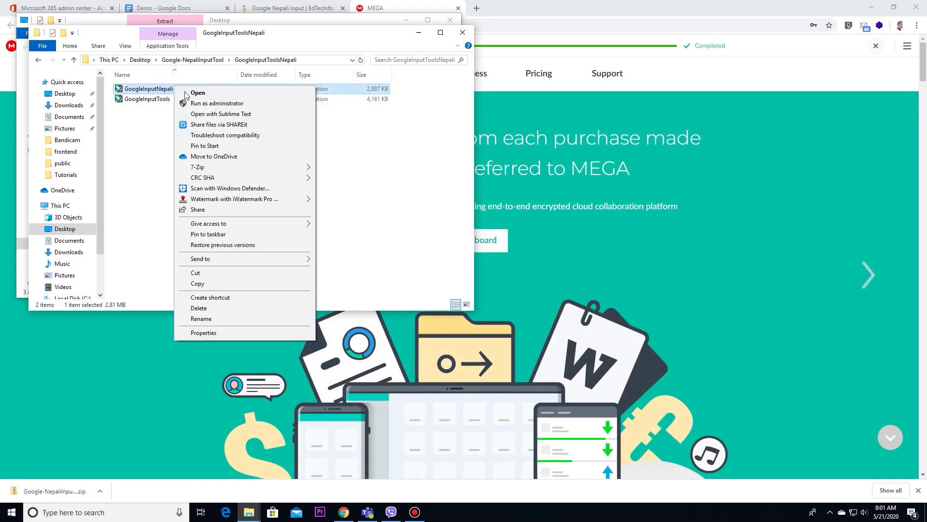
pyautogui.click(222, 104)
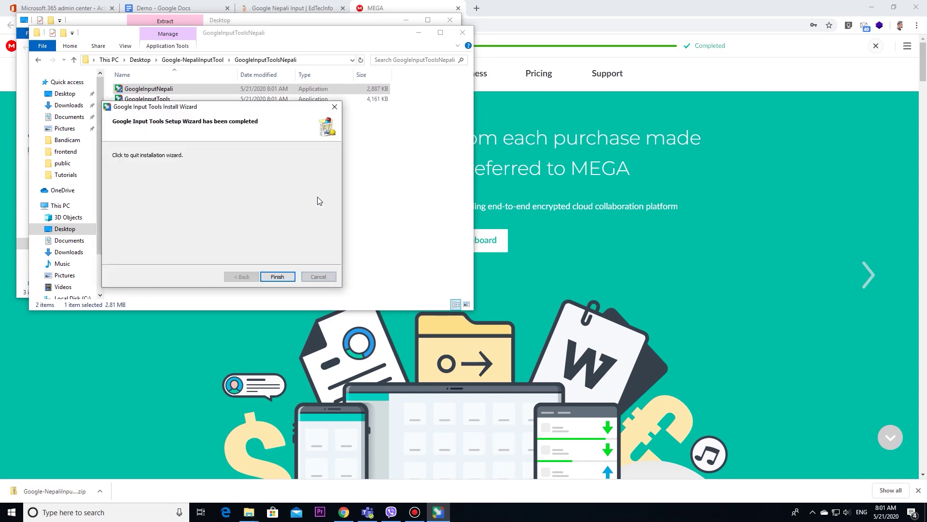
pyautogui.click(277, 276)
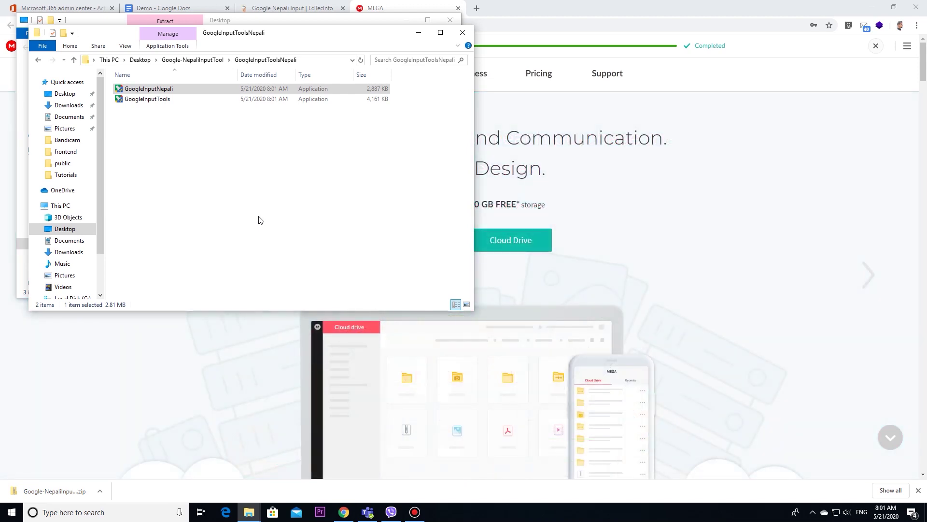
pyautogui.click(463, 32)
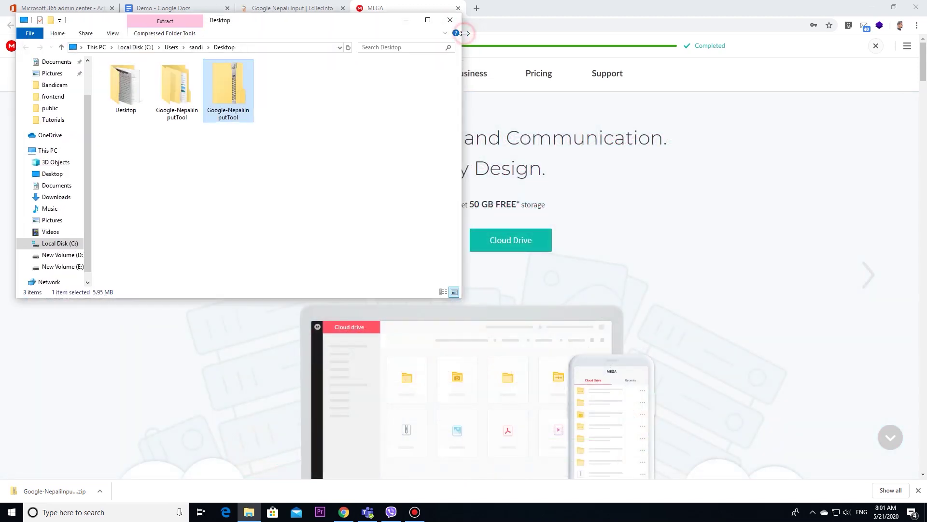
pyautogui.click(406, 25)
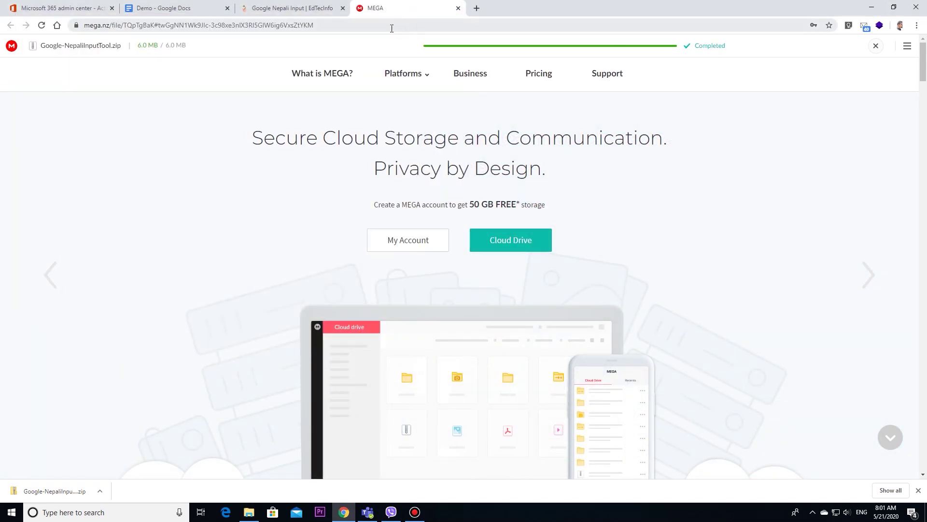
# - Put the cursor after the first name in the Demo document and switch the input language to Nepali
pyautogui.click(191, 8)
pyautogui.click(343, 143)
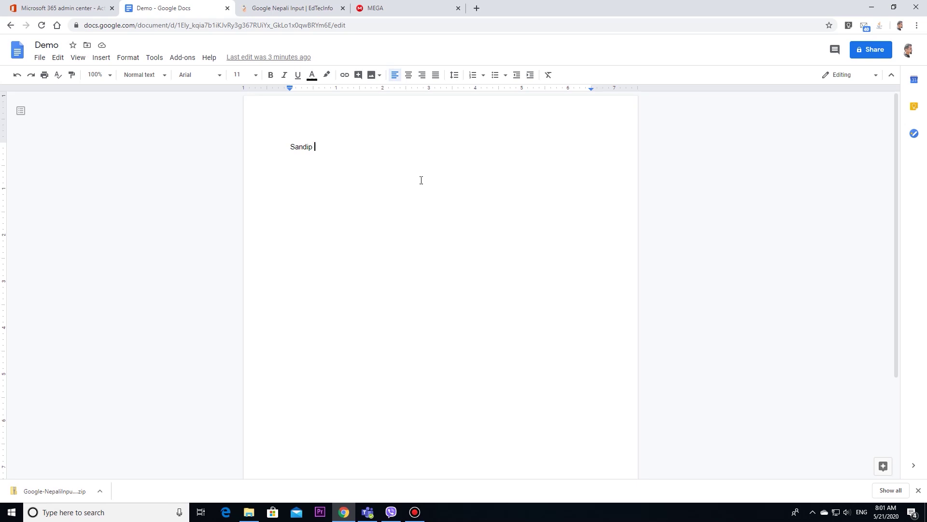
pyautogui.press('super+space')
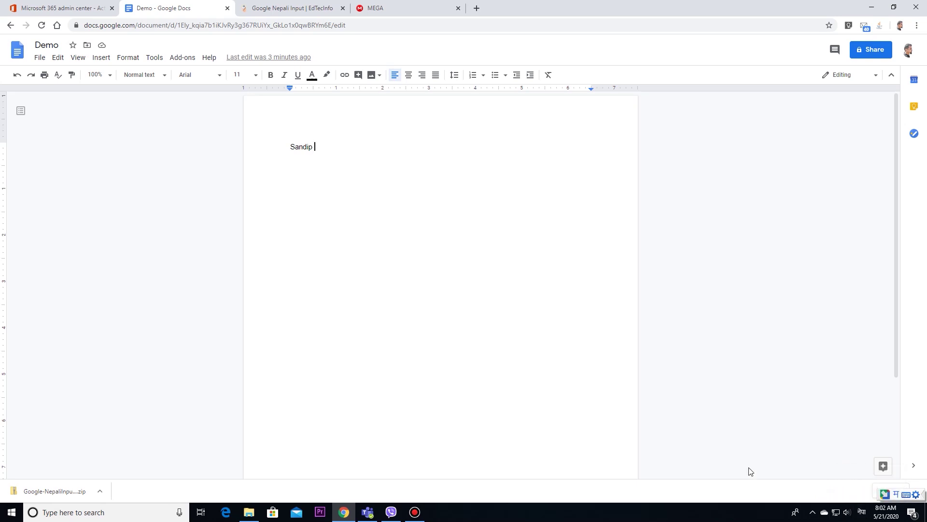
pyautogui.hotkey('alt', 'shift')
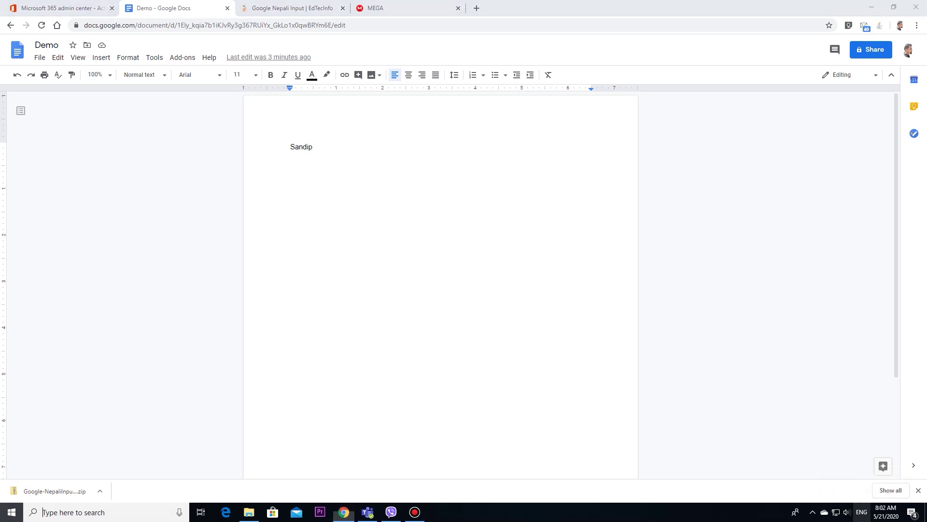
pyautogui.press('super+space')
pyautogui.click(527, 316)
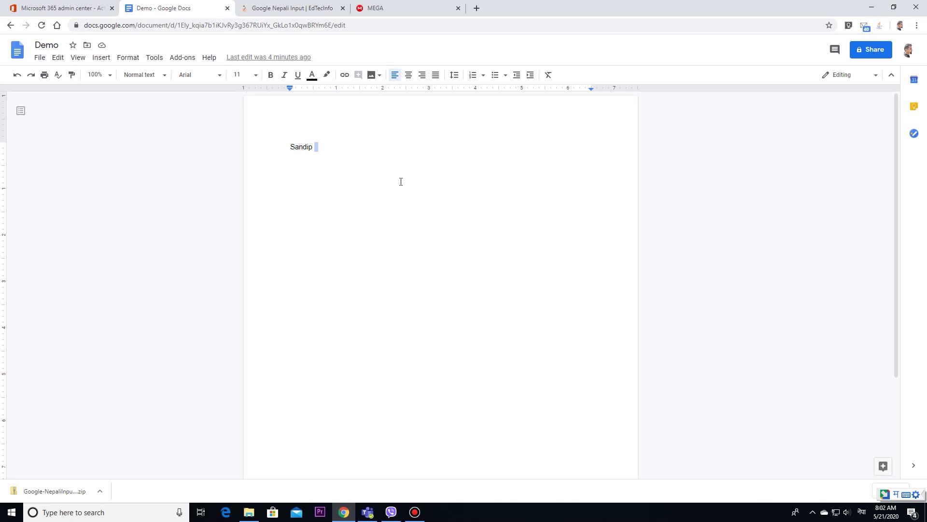
pyautogui.click(386, 156)
# - Type the first name in Nepali Devanagari on a new line, with a blank line above it
pyautogui.press('Return')
pyautogui.write('Sandip')
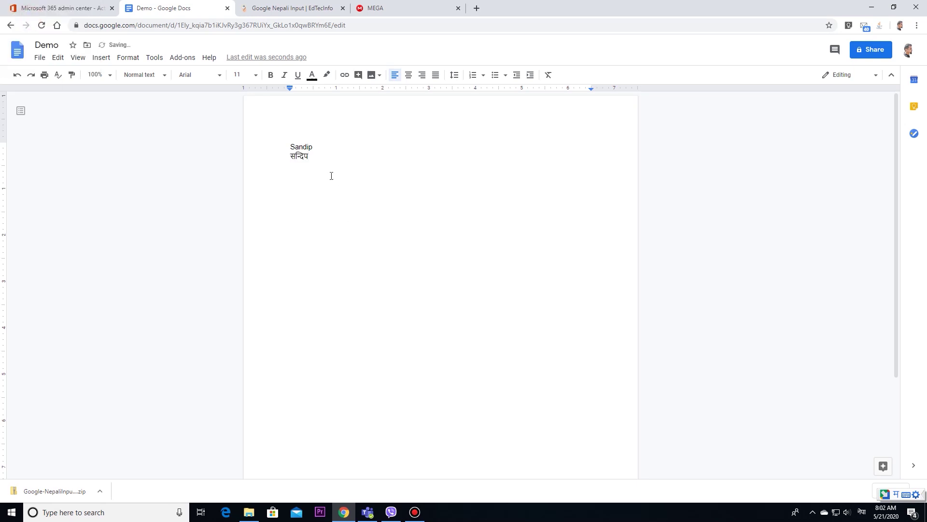
pyautogui.click(290, 158)
pyautogui.press('Return')
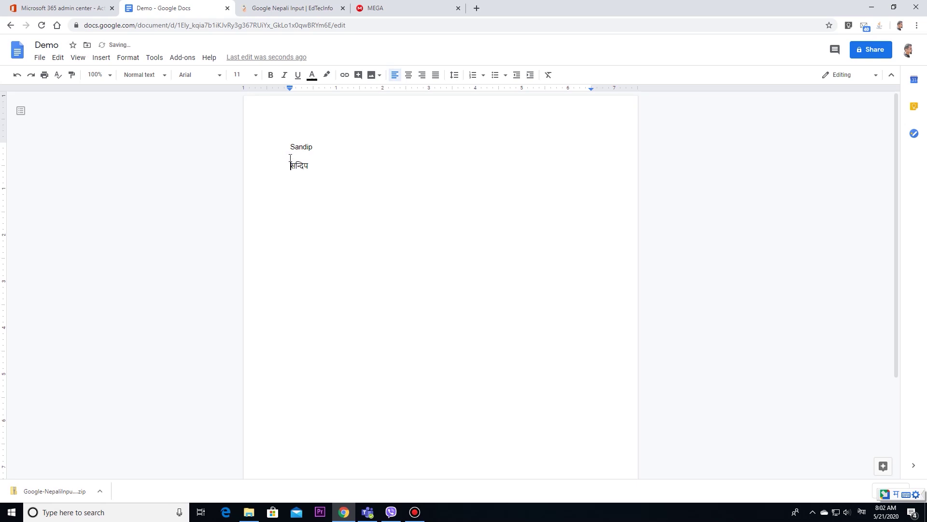